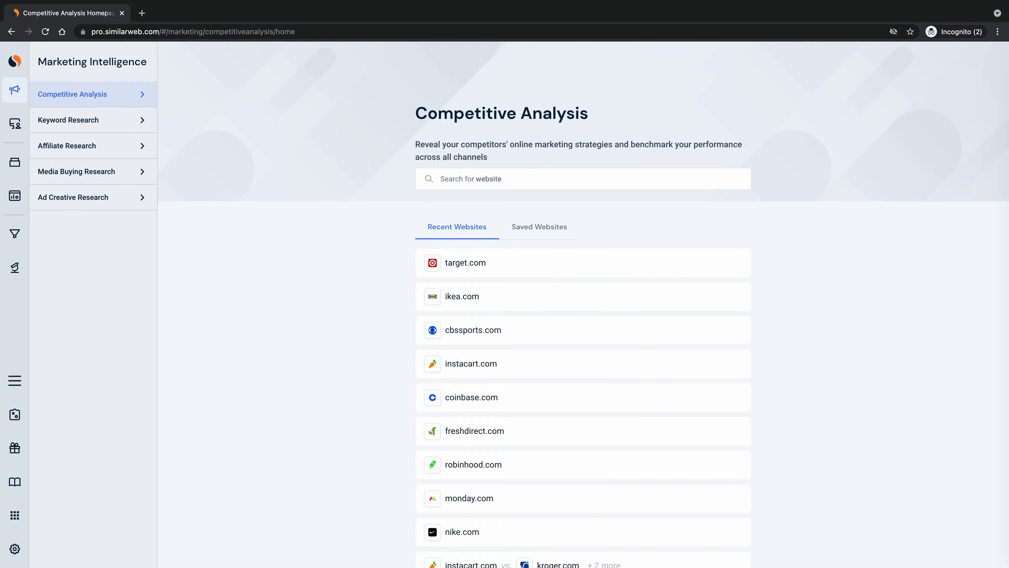
Look up target.com in Competitive Analysis and open its search Keywords report.
left_click(445, 179)
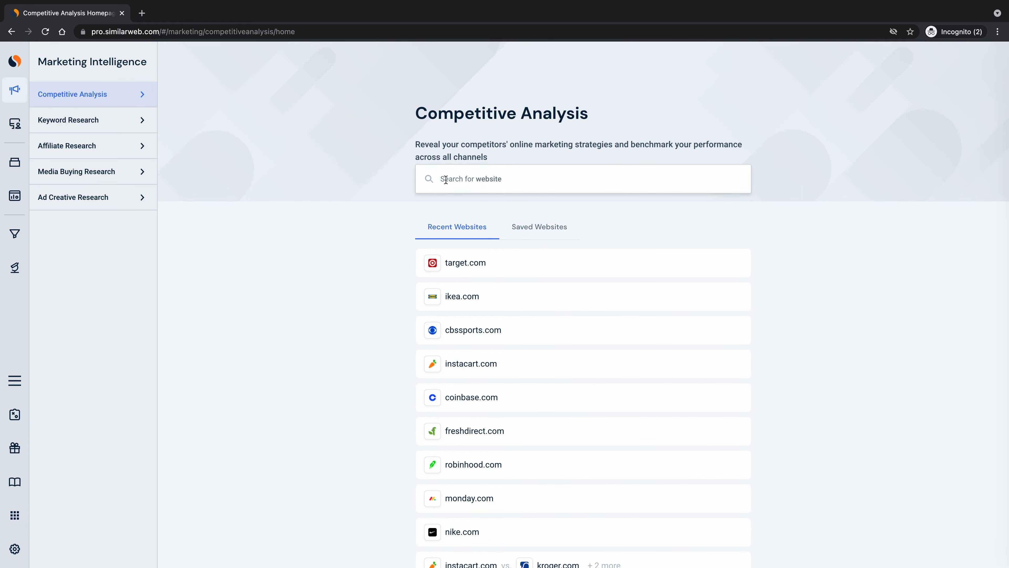
type("targ")
left_click(448, 212)
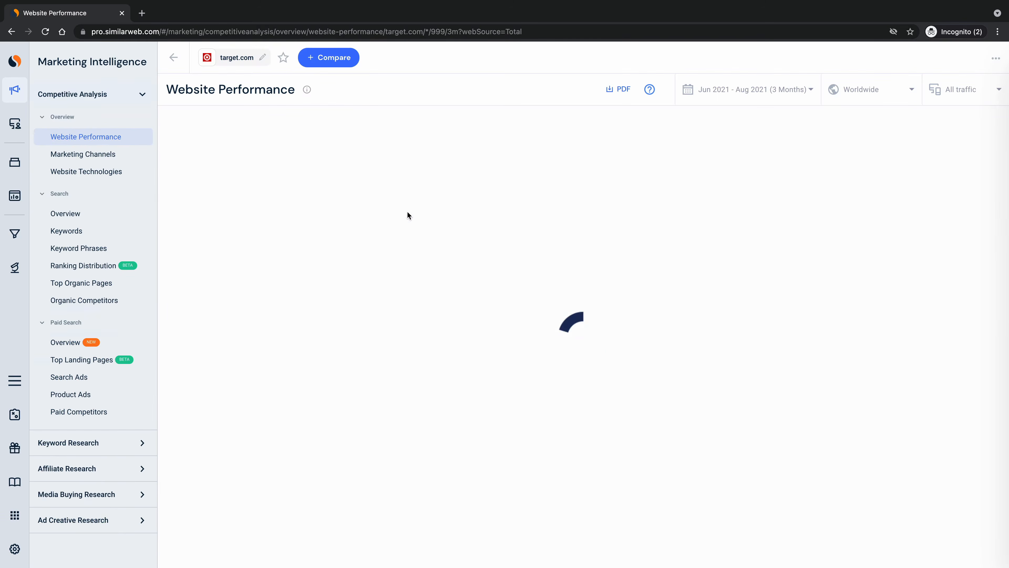
left_click(122, 231)
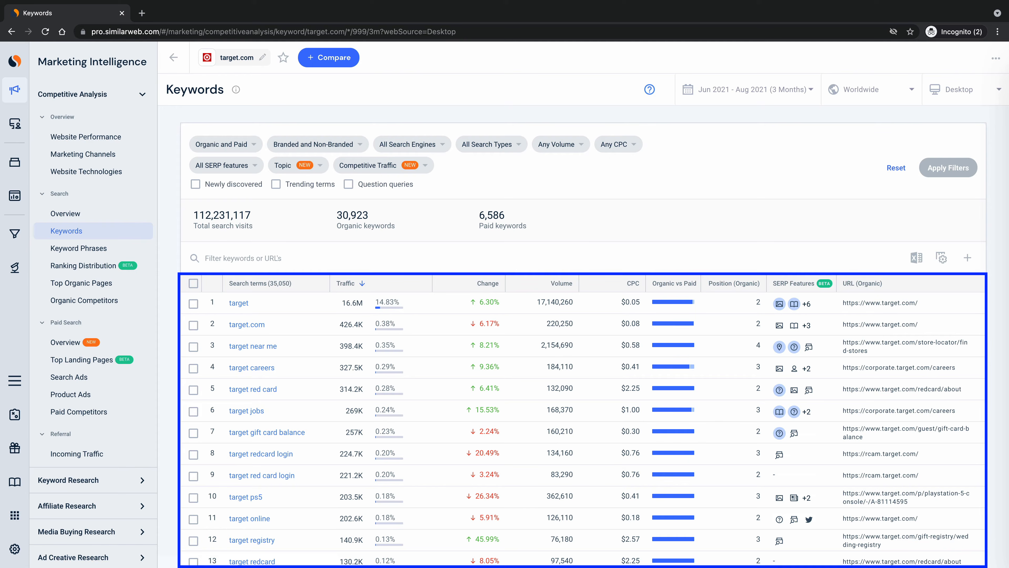
Look through the filter options for organic or paid, branded or non-branded, search engines and search types.
left_click(251, 146)
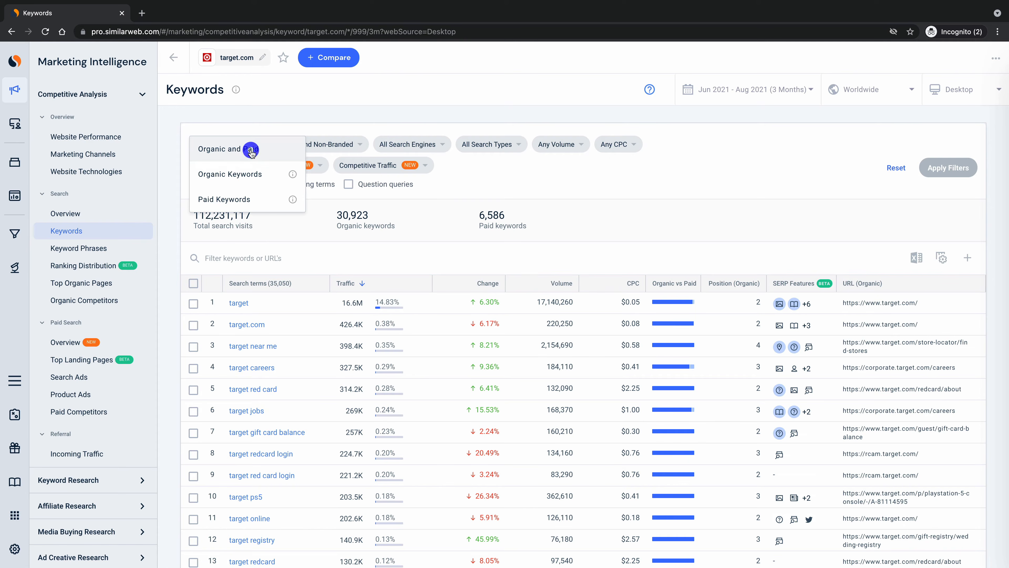
left_click(271, 119)
left_click(327, 143)
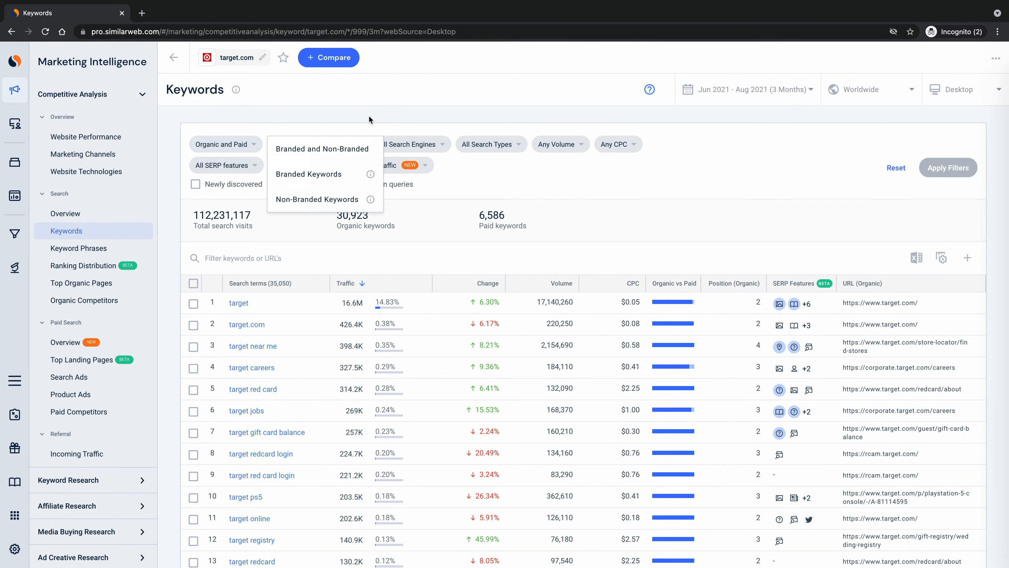
left_click(421, 144)
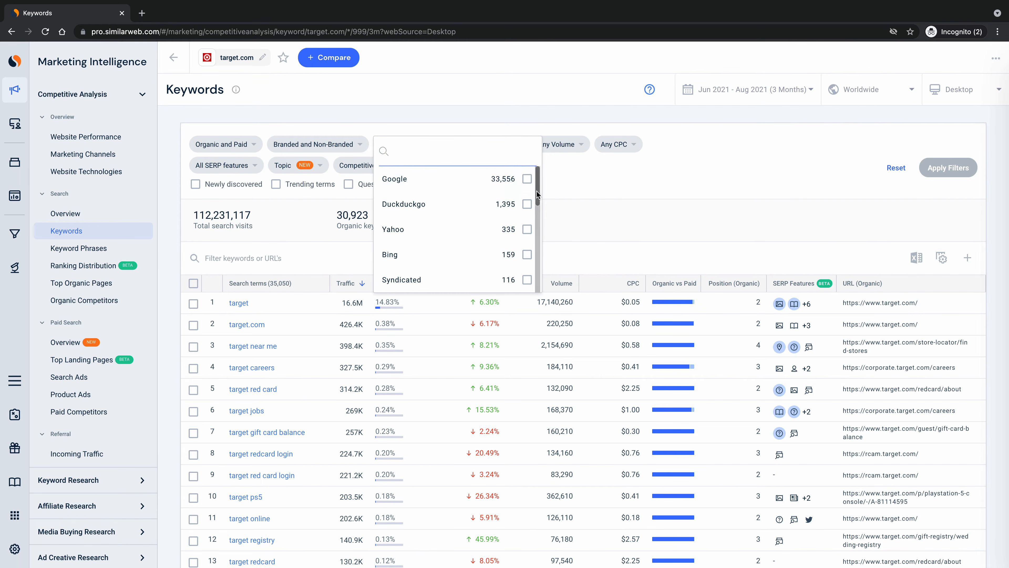
left_click_drag(537, 191, 535, 222)
left_click(507, 140)
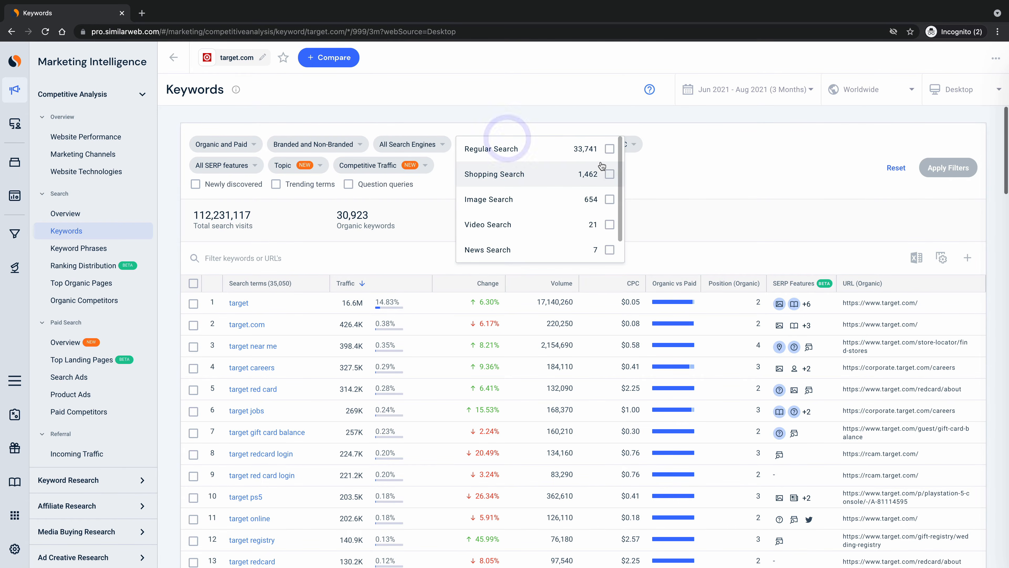
left_click_drag(621, 162, 618, 196)
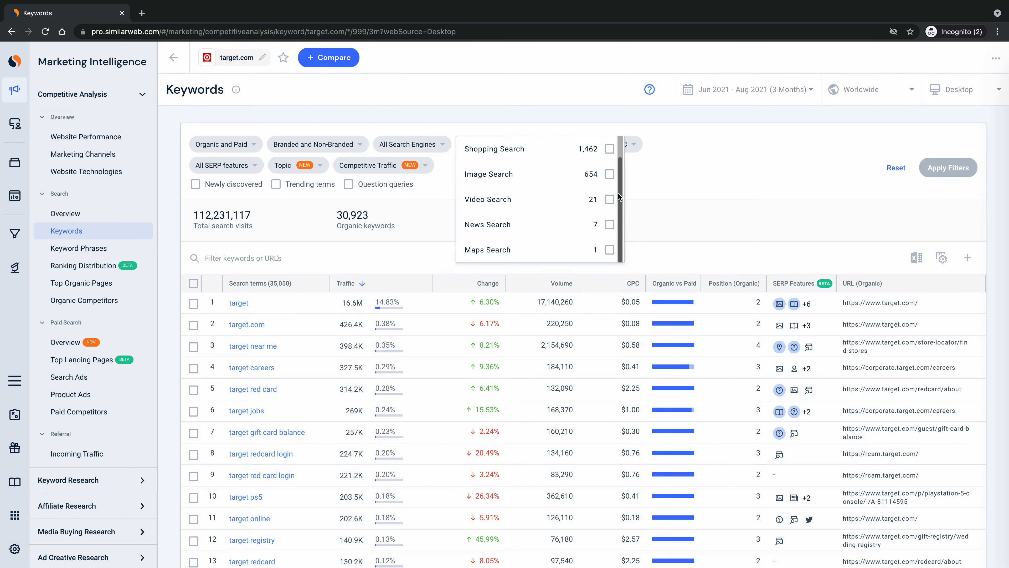
Look through the filter options for volume, CPC, SERP features, topic and competitive traffic.
left_click(581, 144)
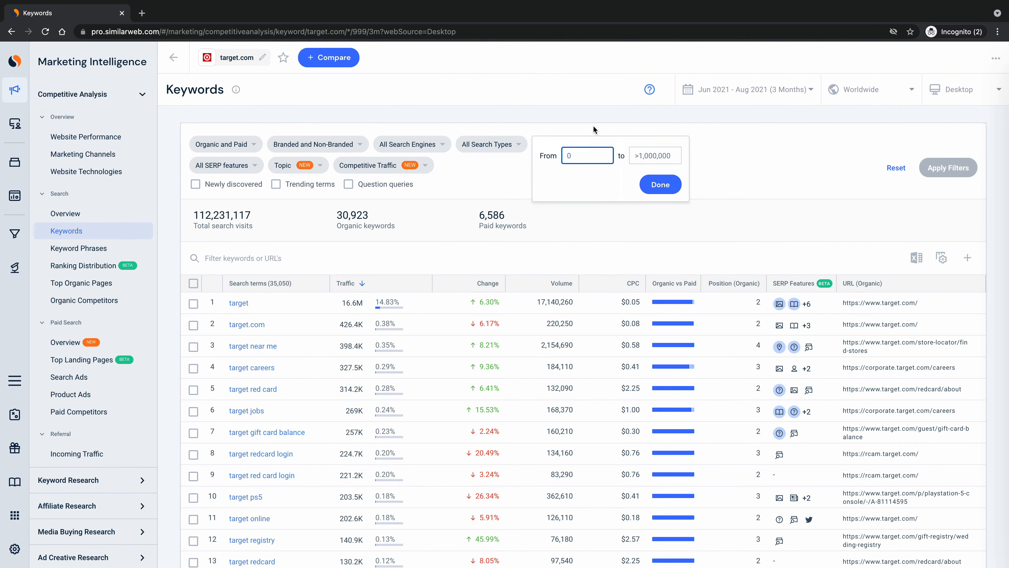
left_click(595, 124)
left_click(617, 142)
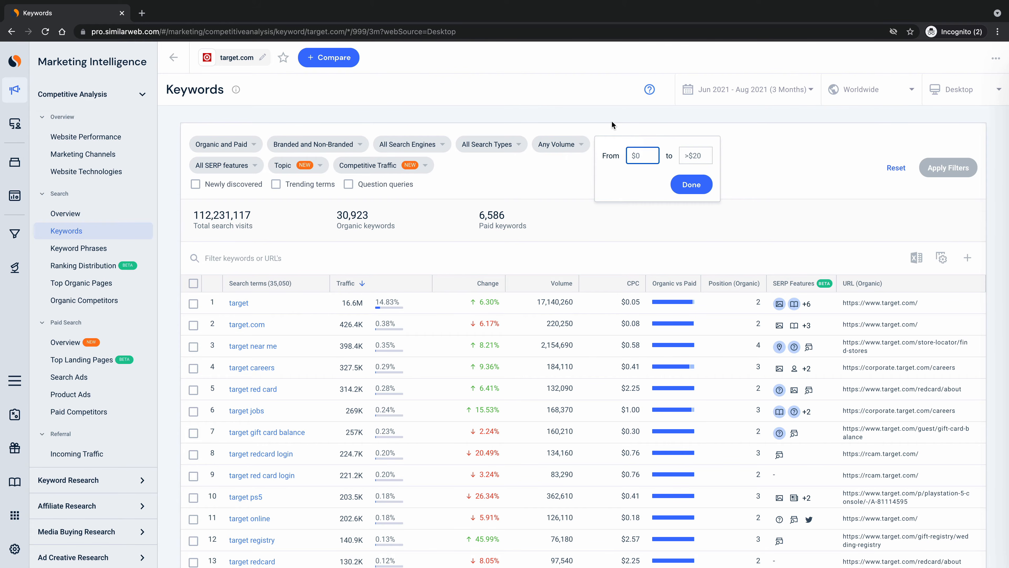
left_click(224, 165)
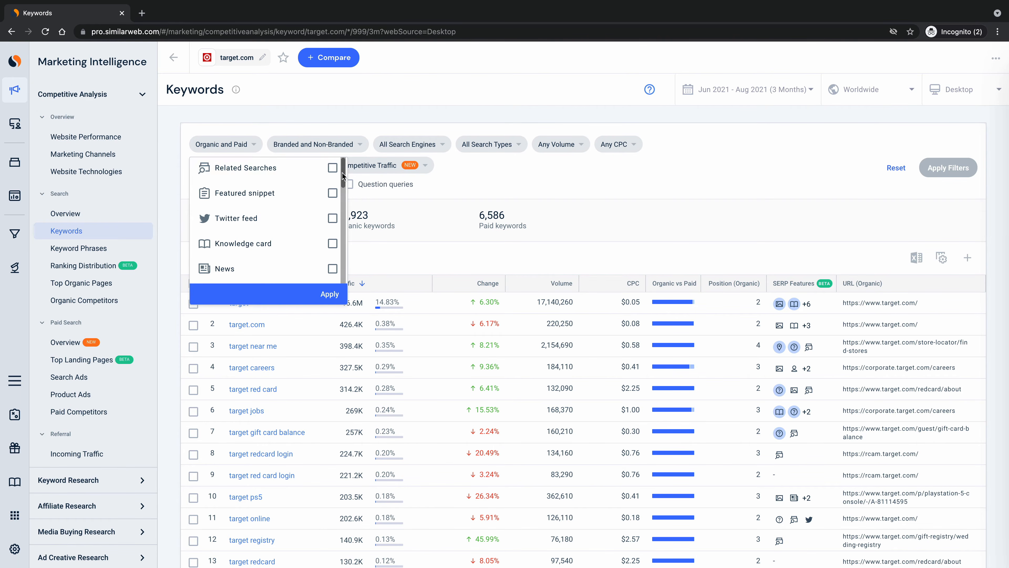
left_click_drag(342, 169, 338, 273)
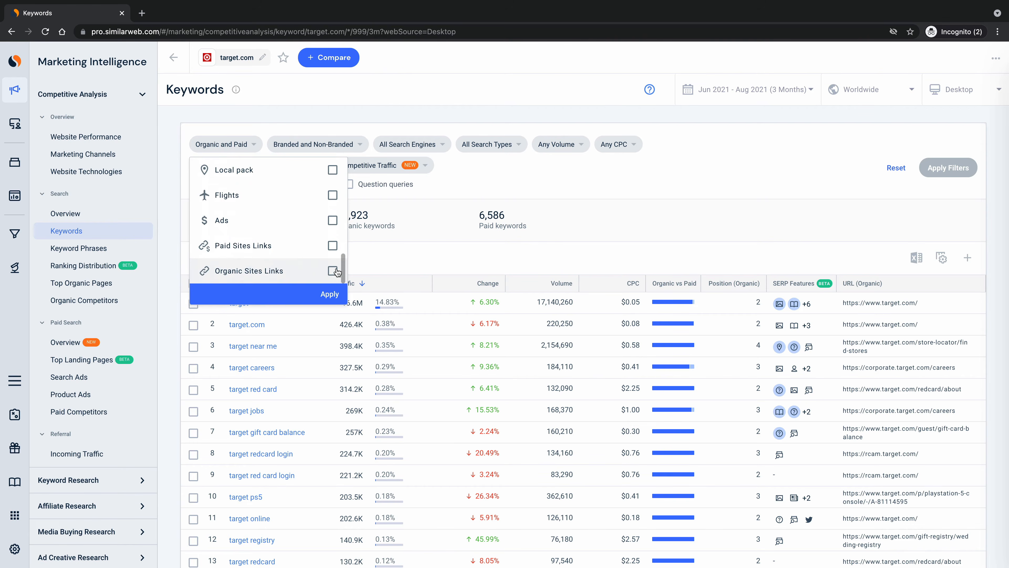
left_click(317, 169)
scroll(352, 234, "down", 5)
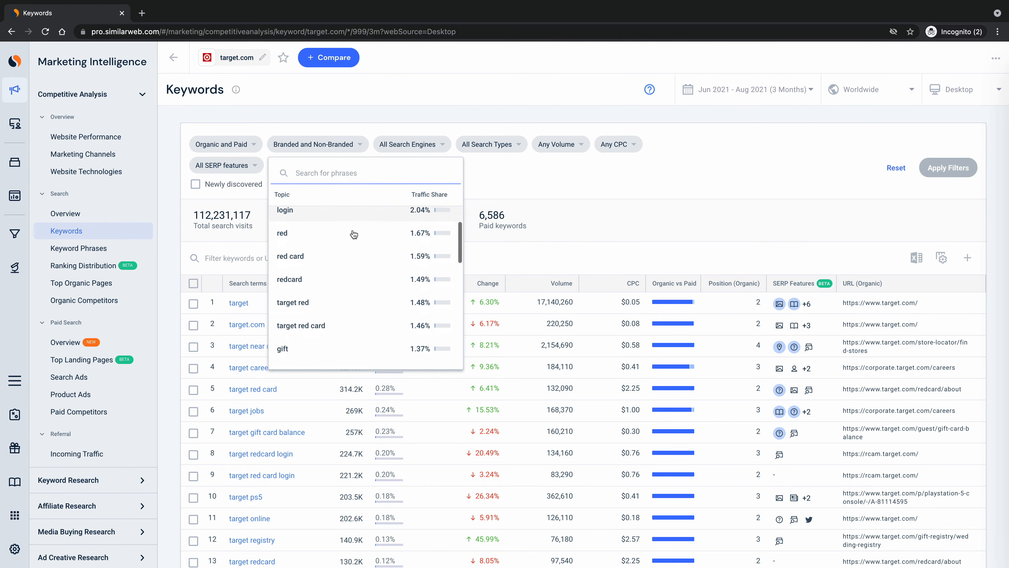
left_click(412, 163)
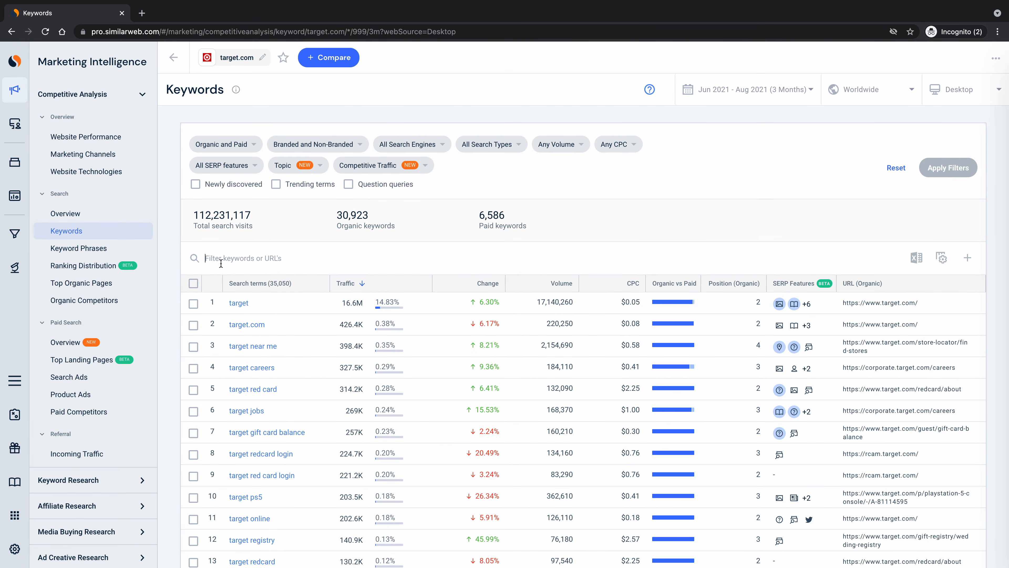
Try filtering the keyword table to include URLs containing "card".
type("card")
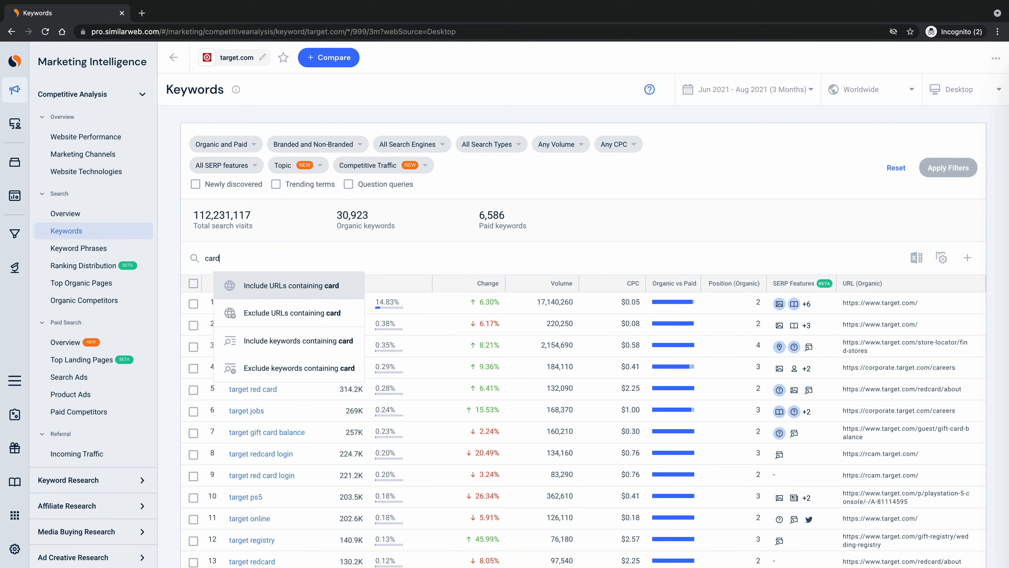
key("Return")
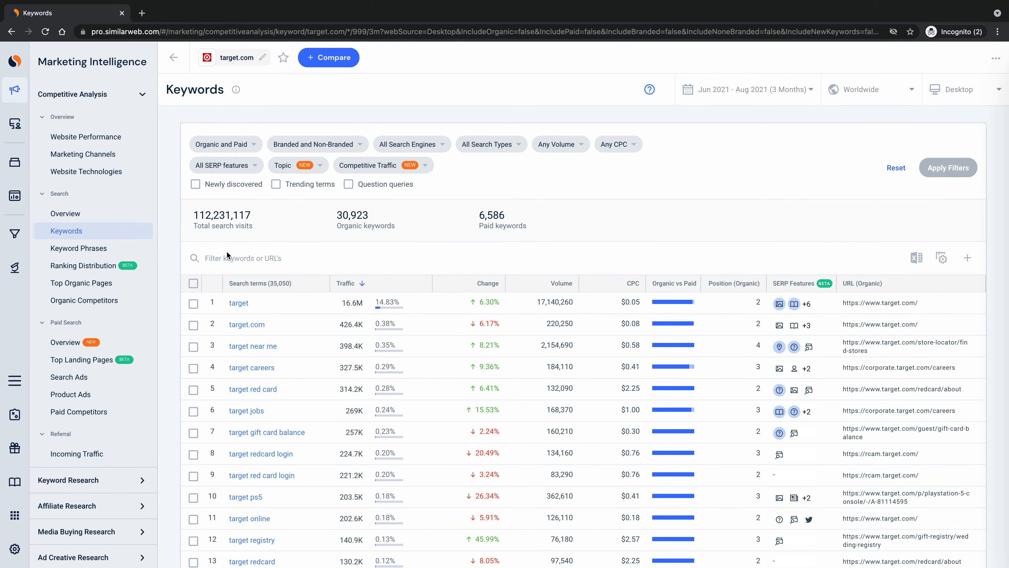
Filter the table to non-branded keywords containing "baby" and sort it by Change in descending order.
type("baby")
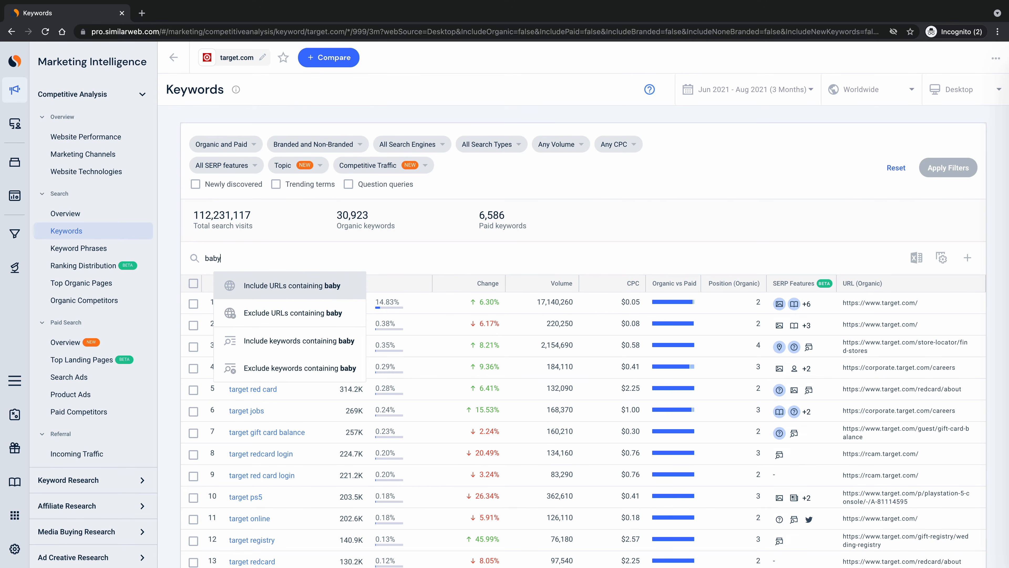
left_click(255, 340)
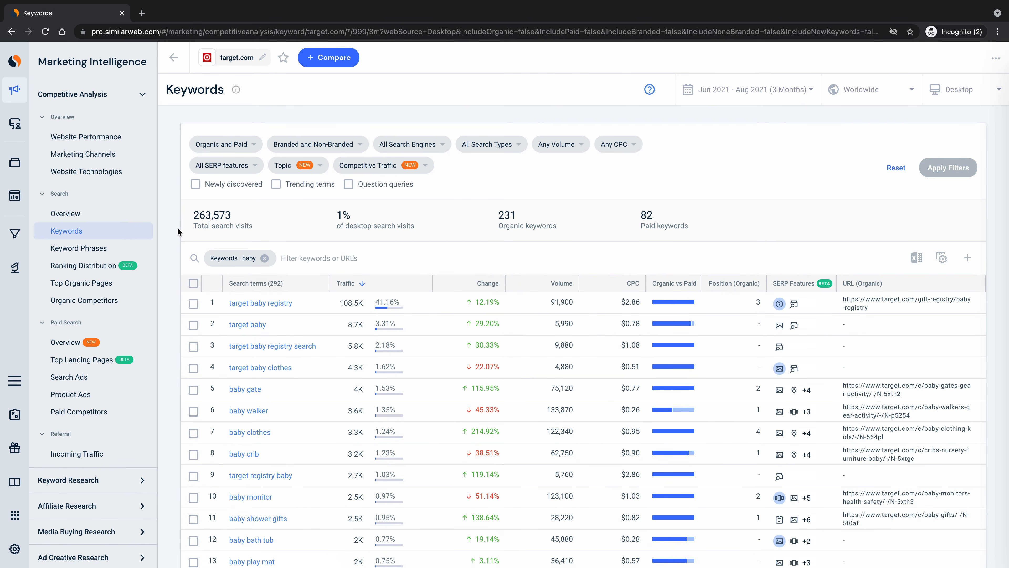
left_click(300, 147)
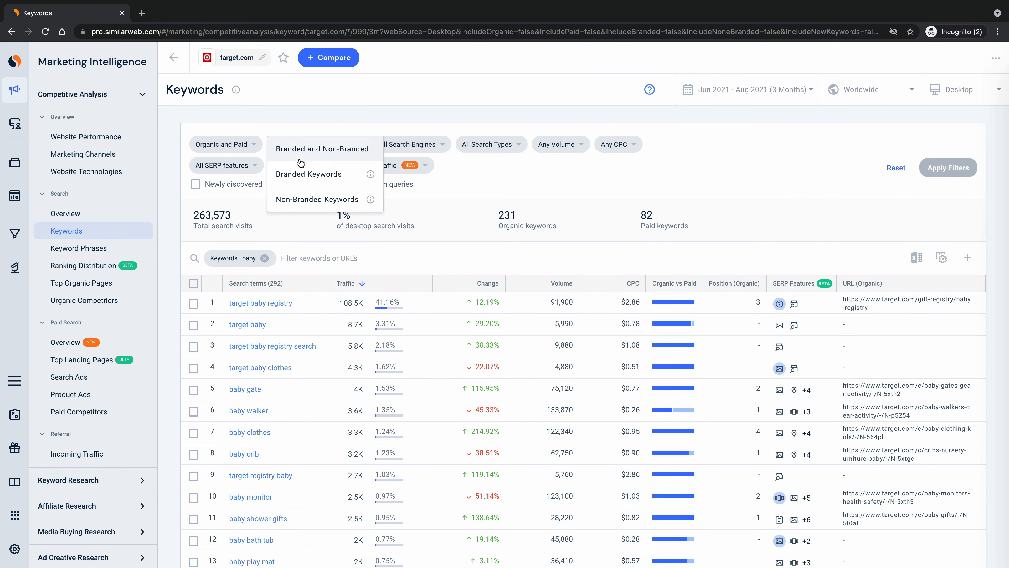
left_click(301, 200)
left_click(935, 168)
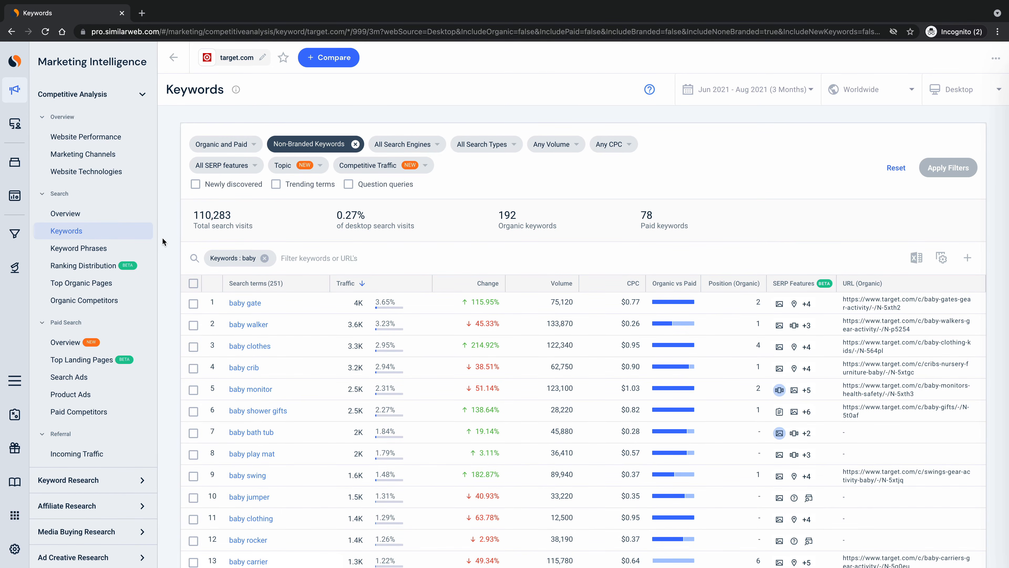
left_click(441, 282)
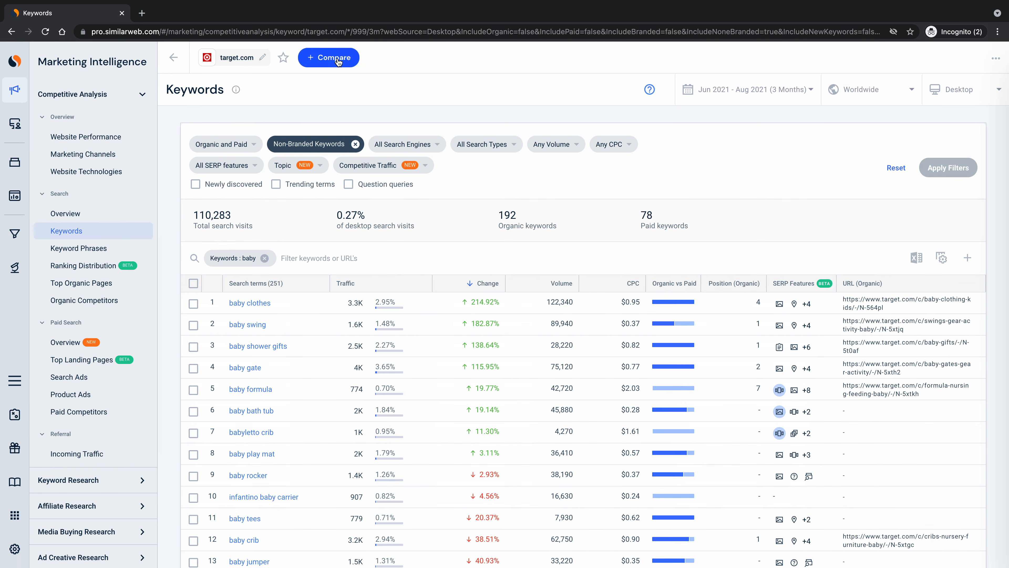
Compare target.com's keywords against walmart.com and bedbathandbeyond.com.
left_click(330, 58)
type("walm")
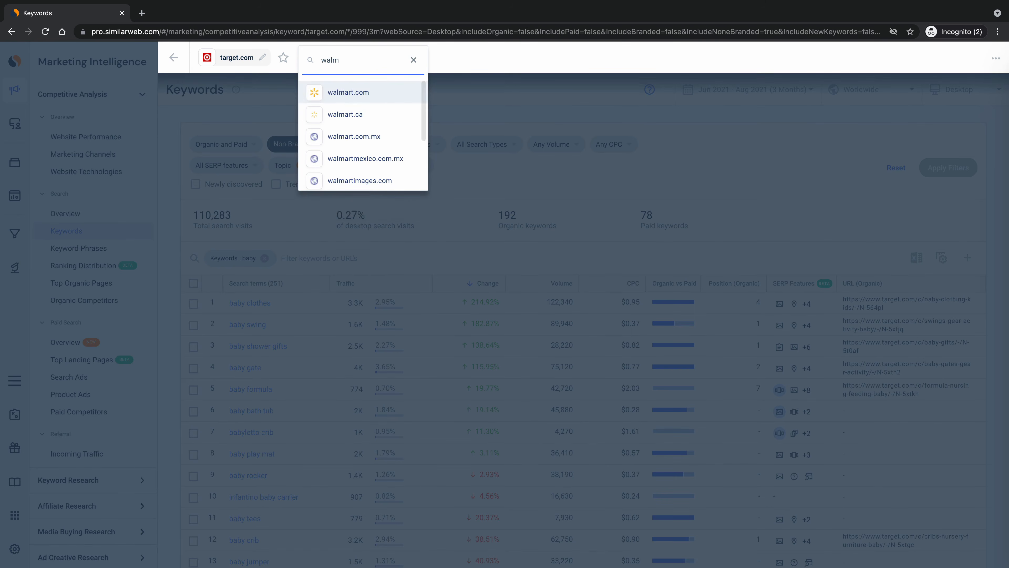
left_click(345, 95)
type("bedb")
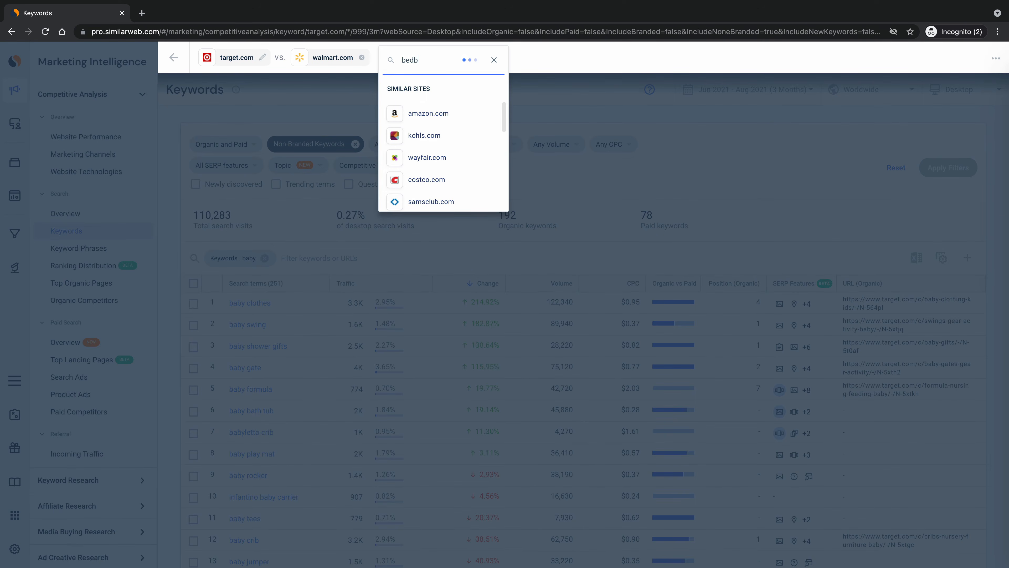
left_click(431, 91)
left_click(381, 105)
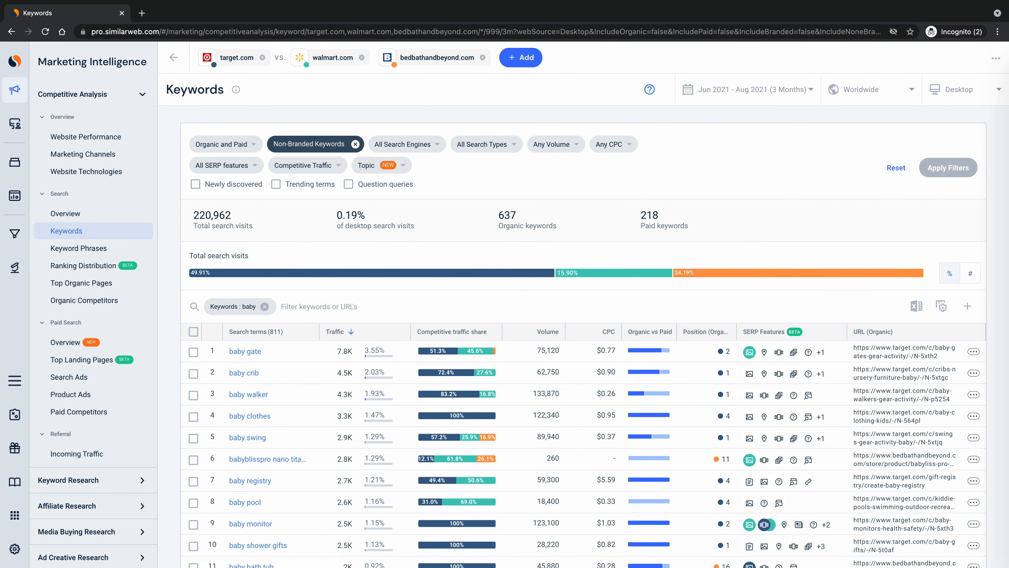
mouse_move(444, 351)
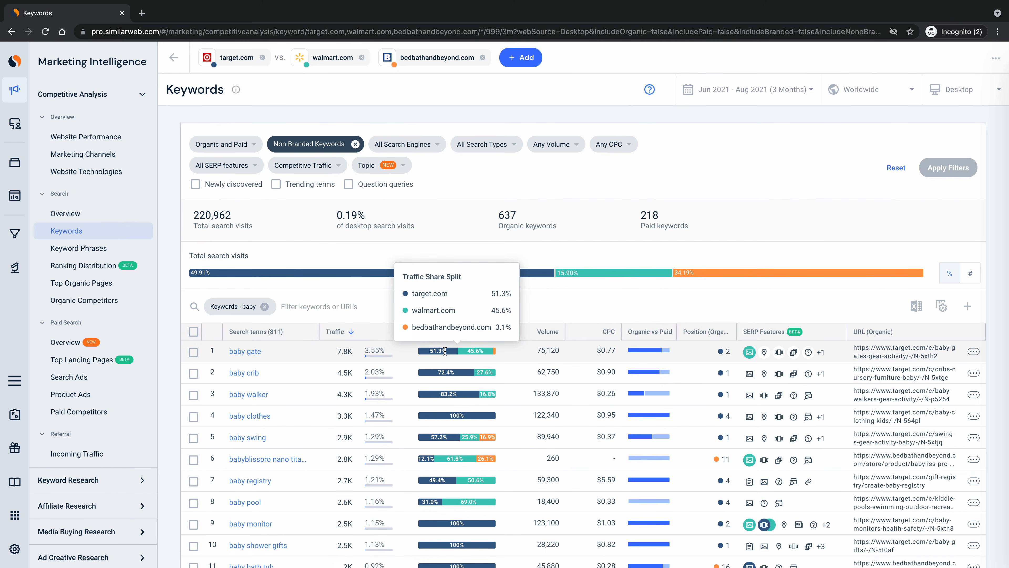
Create a keyword list named "Baby ideas" from baby gate, baby crib, baby walker and baby swing, and view the list.
left_click(193, 352)
left_click(194, 402)
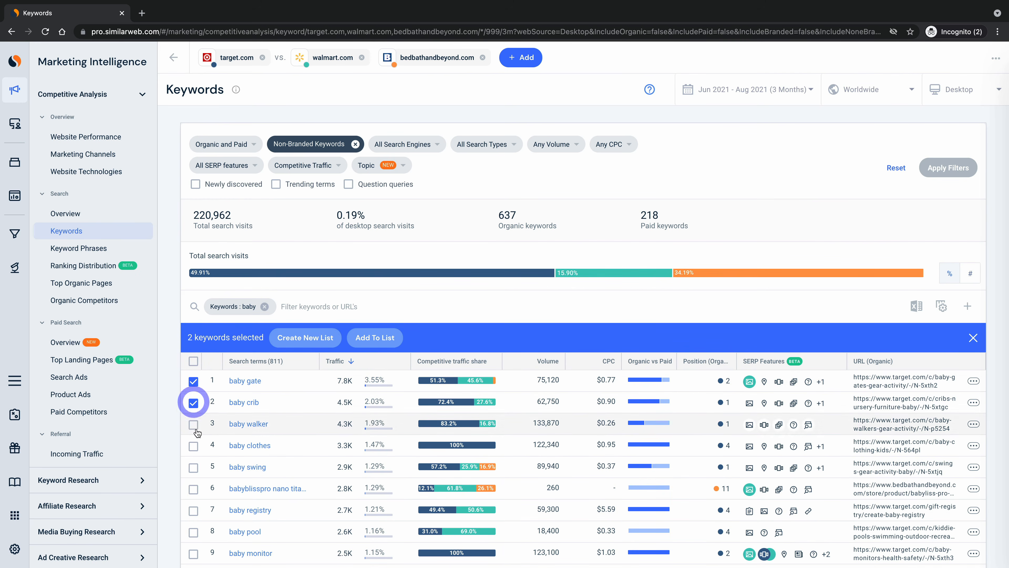
left_click(193, 425)
left_click(193, 467)
left_click(305, 337)
type("Bab")
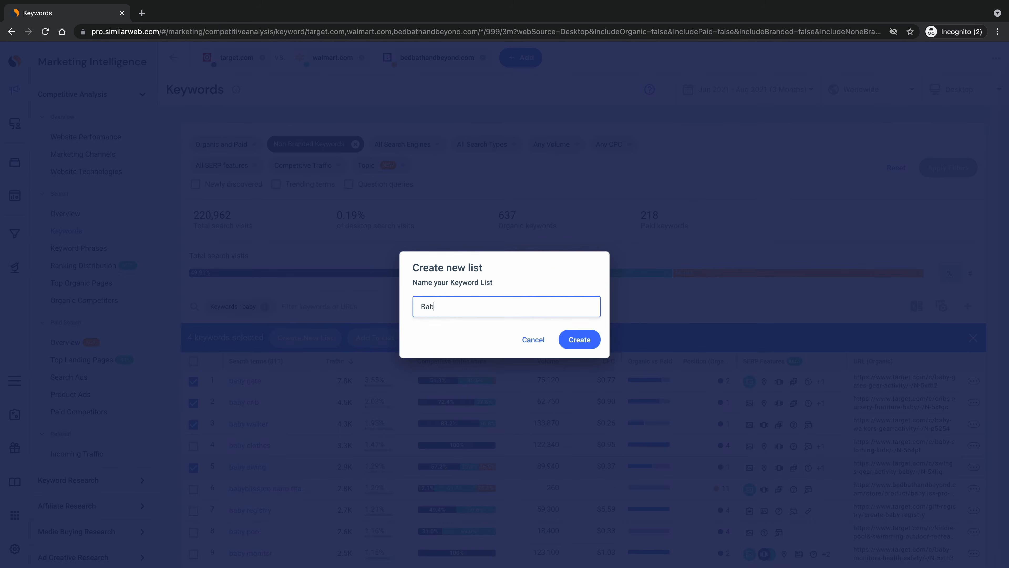
type("y ideas")
left_click(564, 338)
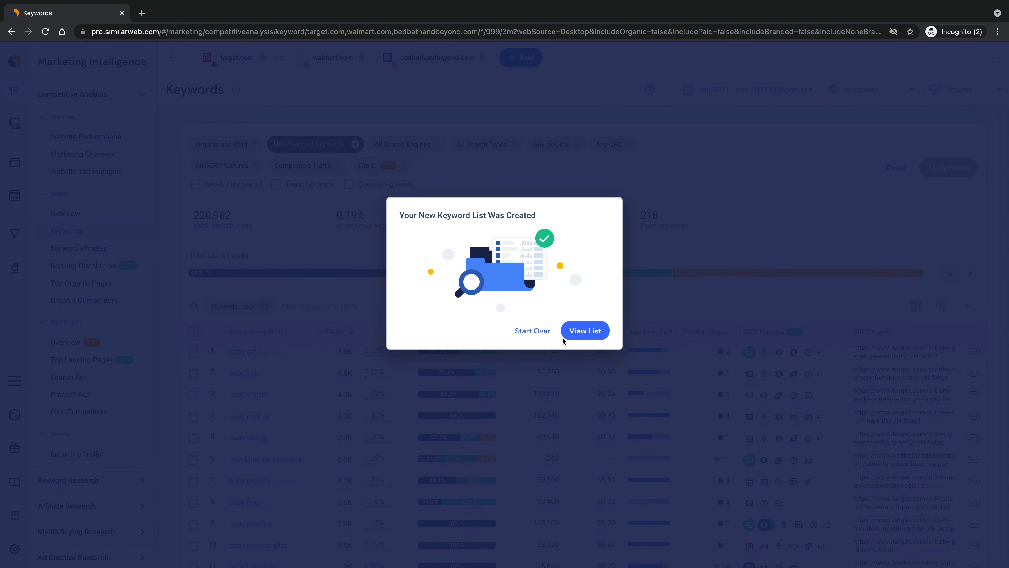
left_click(562, 336)
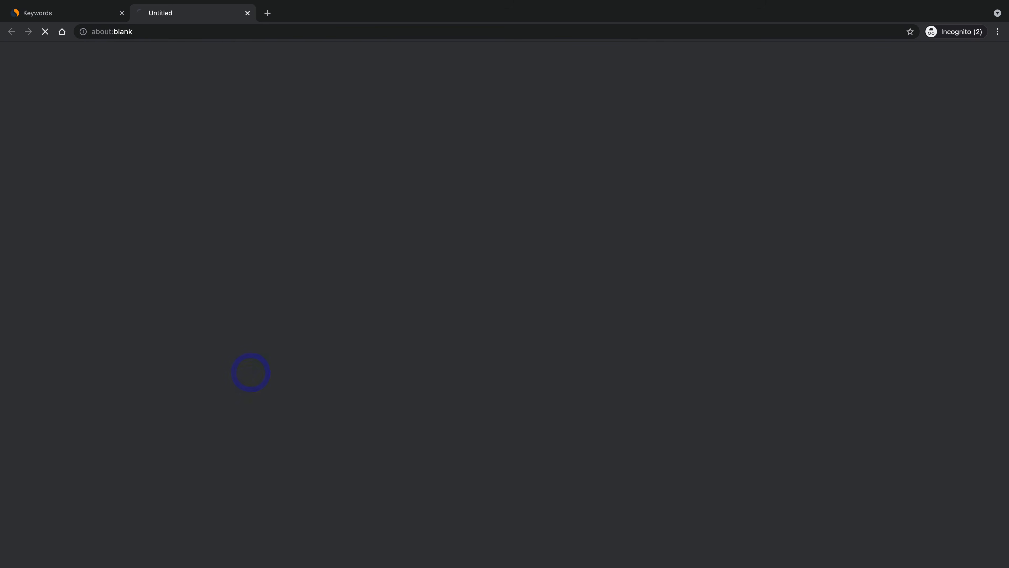